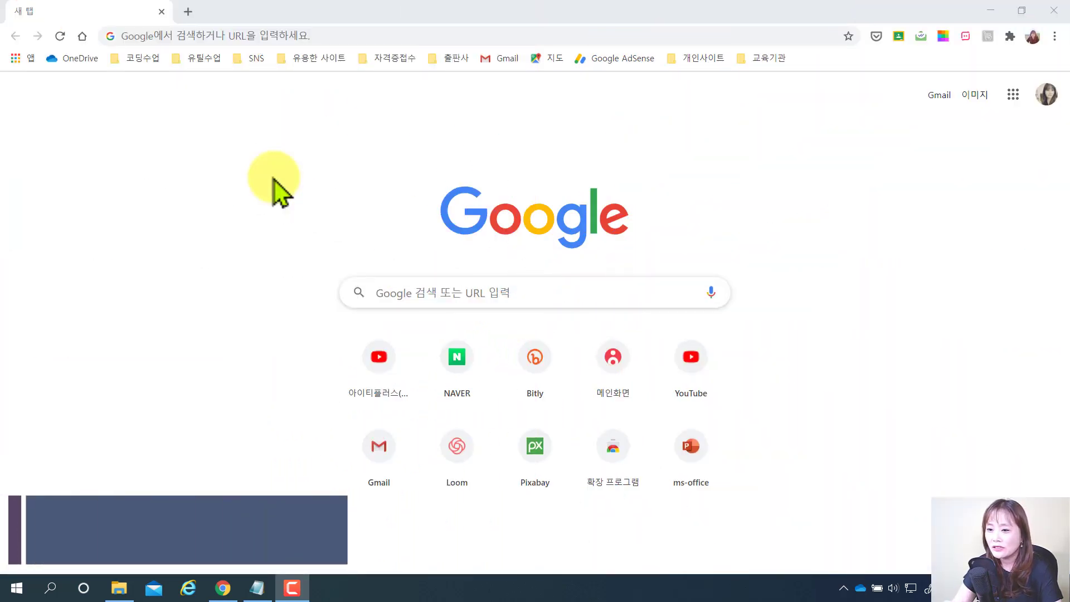
# Google 줌 in Chrome and open the 'Zoom 회의 - Zoom' result on zoom.us.
pyautogui.click(322, 36)
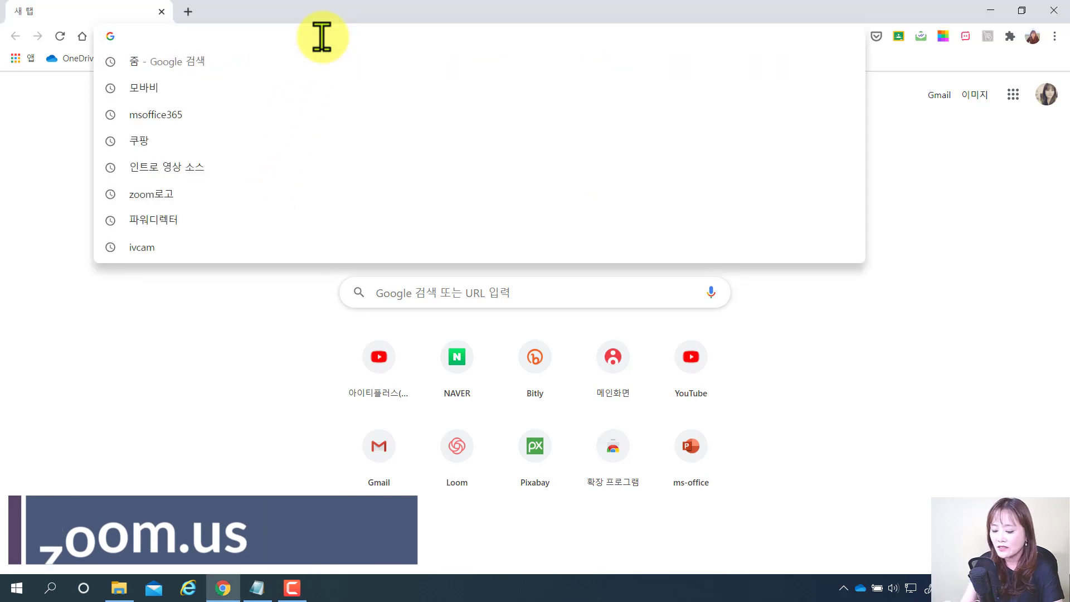
pyautogui.write('줌')
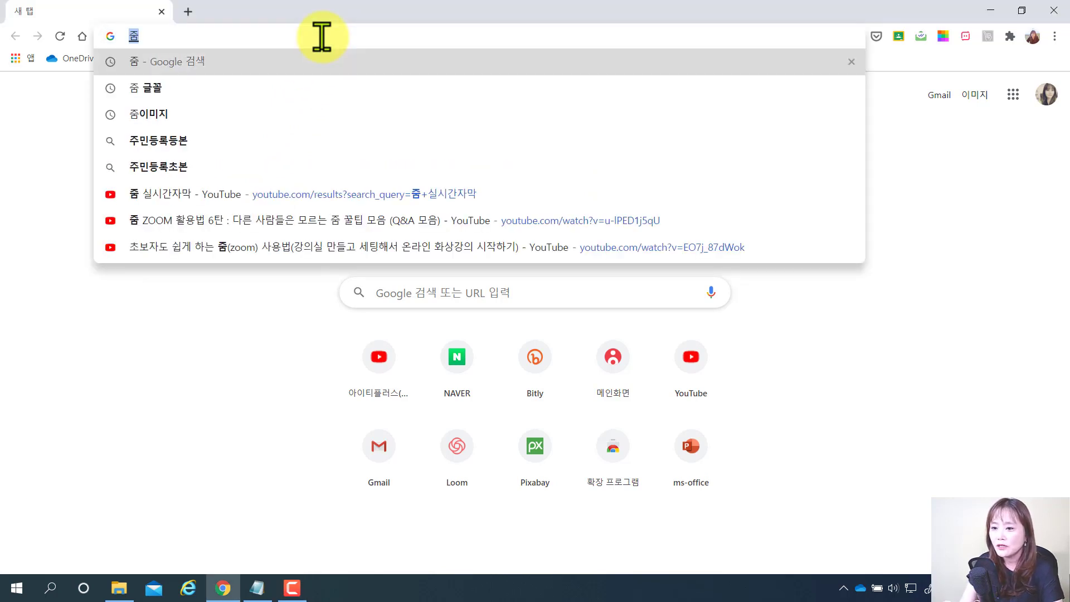
pyautogui.press('Return')
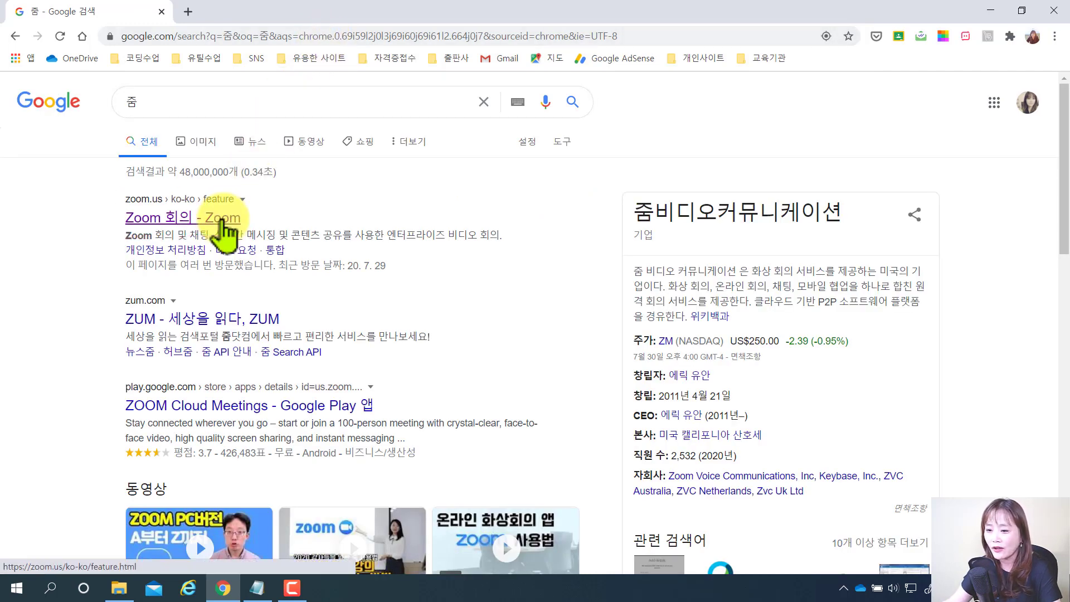
pyautogui.click(222, 222)
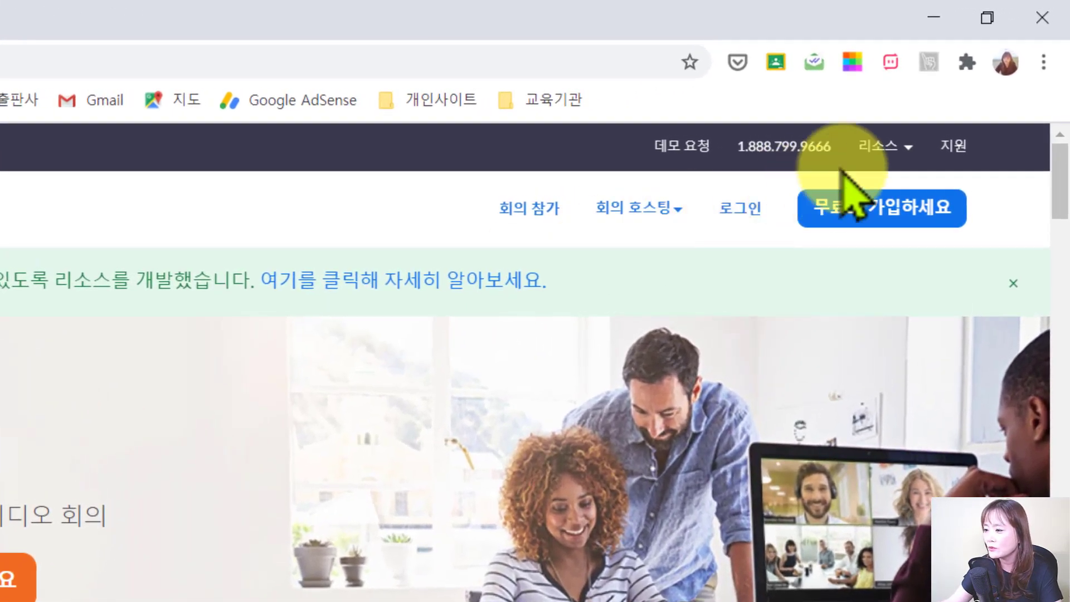
# Download the 회의용 Zoom 클라이언트 installer from the 리소스 menu's download center.
pyautogui.click(906, 149)
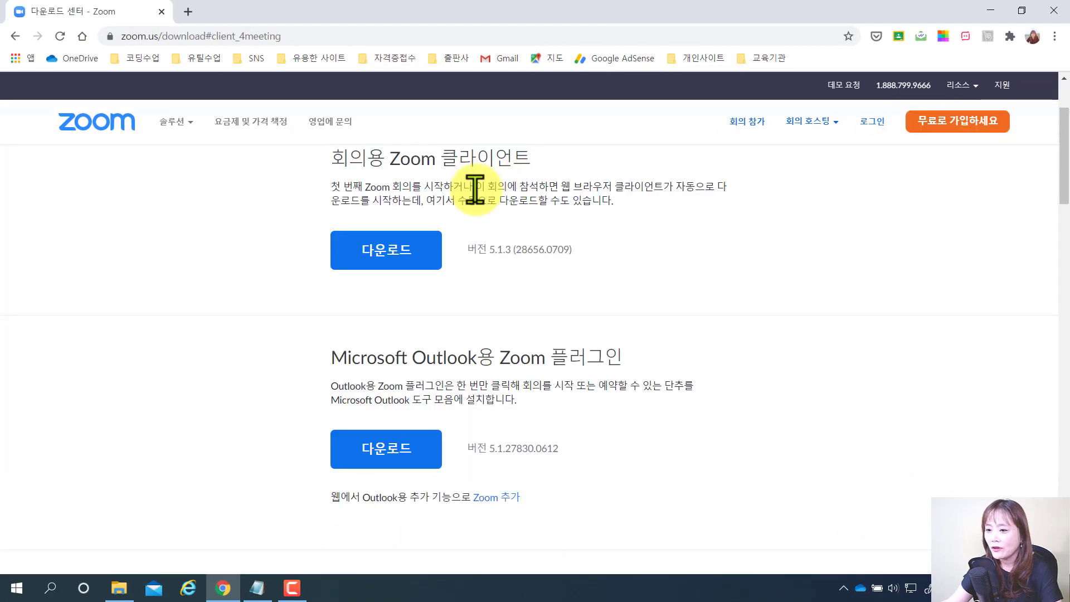
pyautogui.click(399, 262)
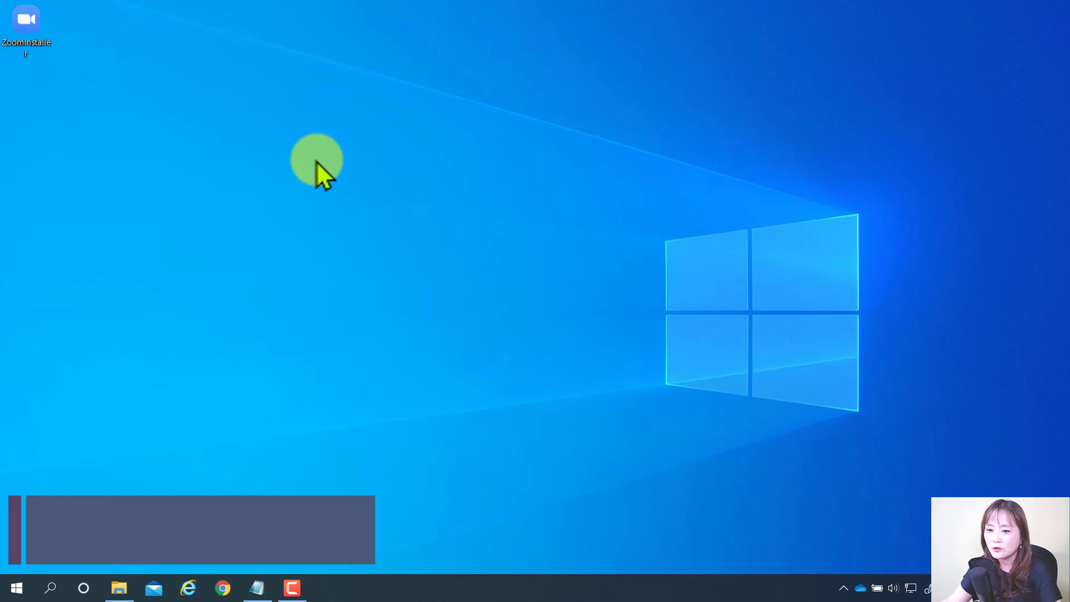
# Install Zoom from ZoomInstaller on the desktop and bring up the 참가 (Join Meeting) form.
pyautogui.doubleClick(23, 26)
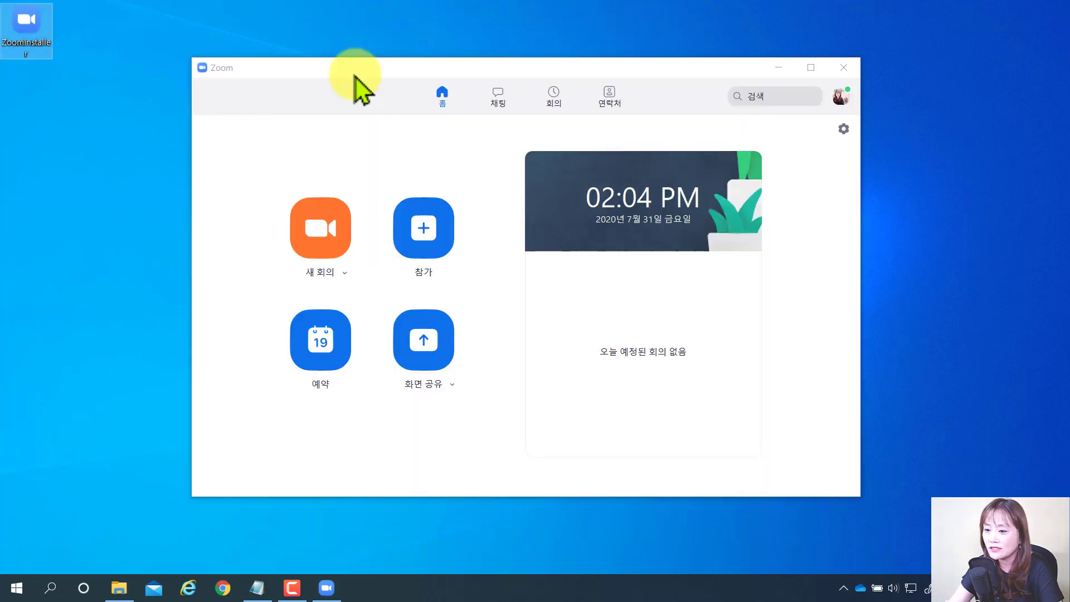
pyautogui.click(424, 239)
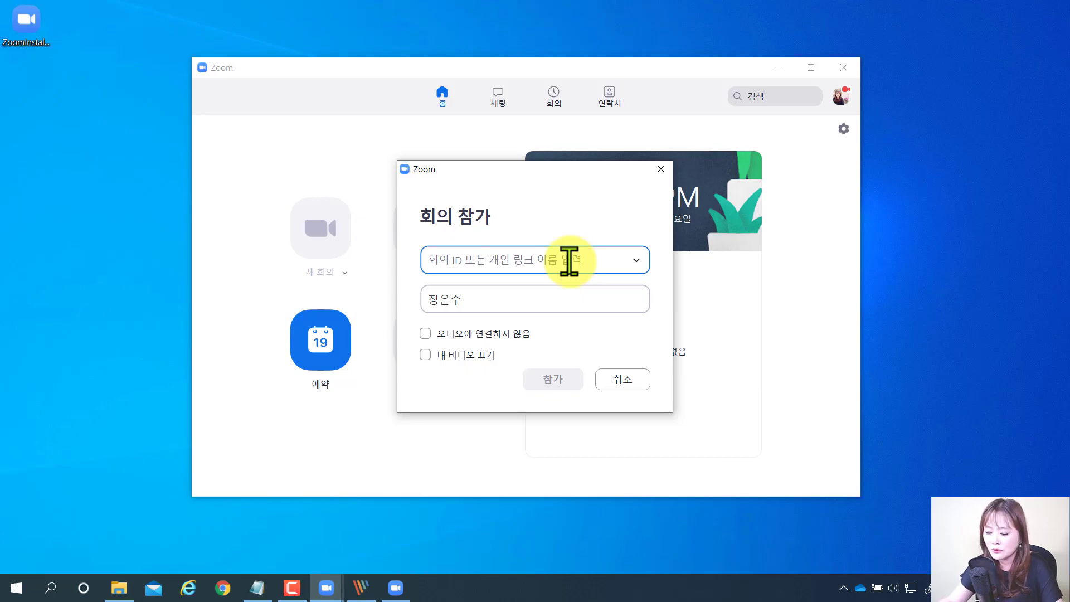
# Paste the meeting ID into the Join Meeting dialog and select the display-name field.
pyautogui.hotkey('ctrl', 'v')
pyautogui.click(558, 301)
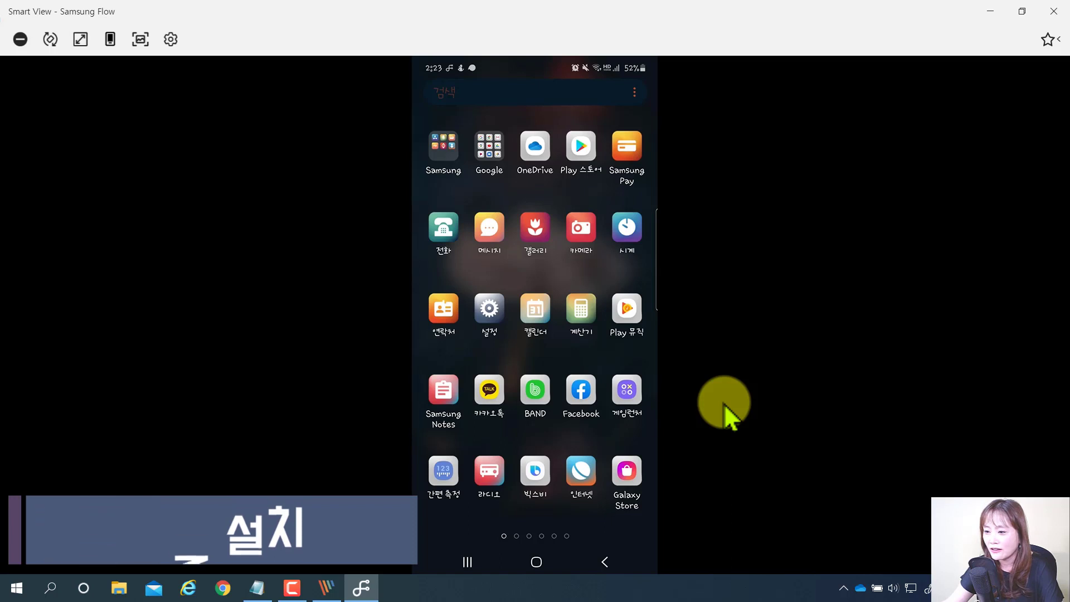
# Install ZOOM Cloud Meetings from Google Play via the '줌 zoom' search, then launch it.
pyautogui.click(583, 159)
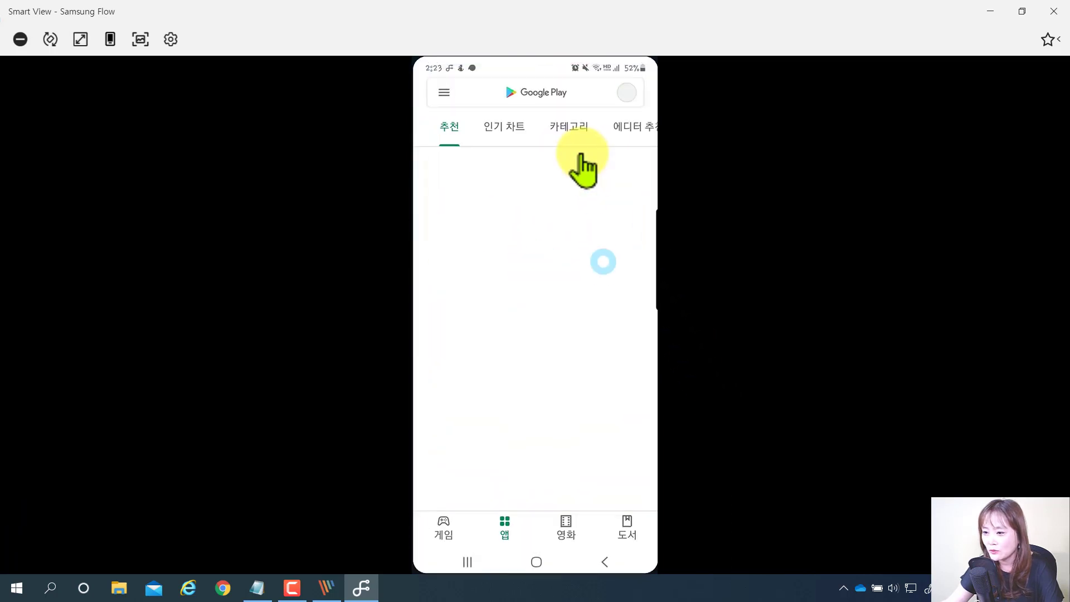
pyautogui.click(469, 95)
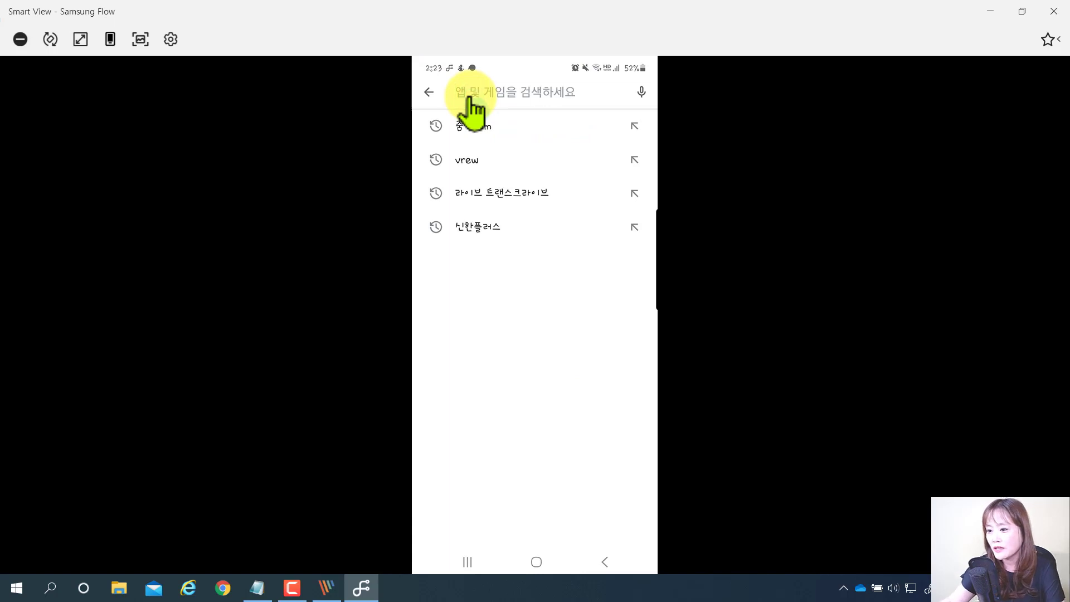
pyautogui.click(475, 126)
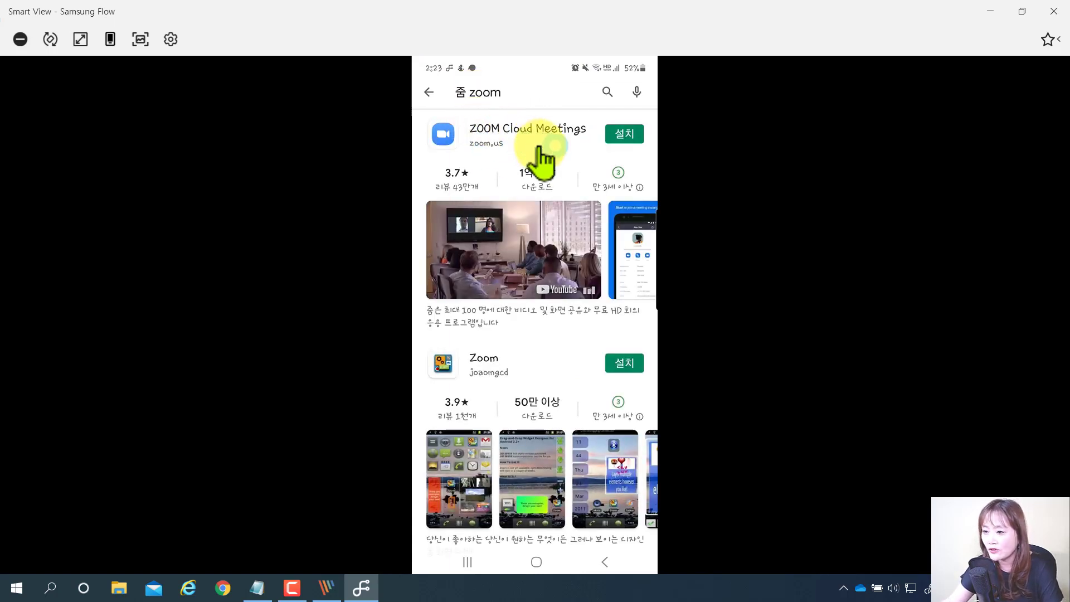
pyautogui.click(627, 139)
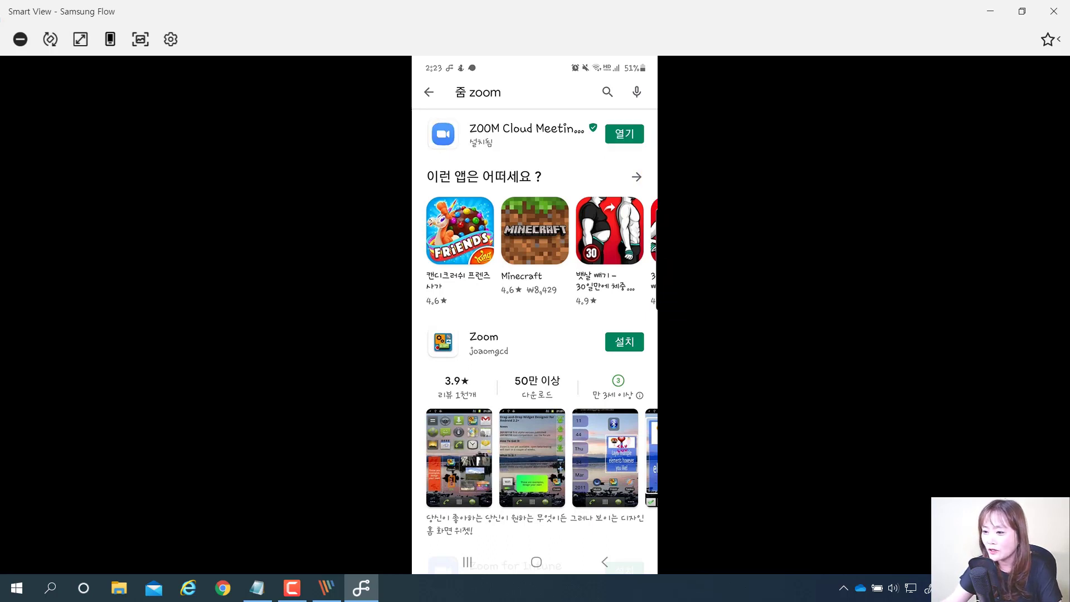
pyautogui.click(624, 136)
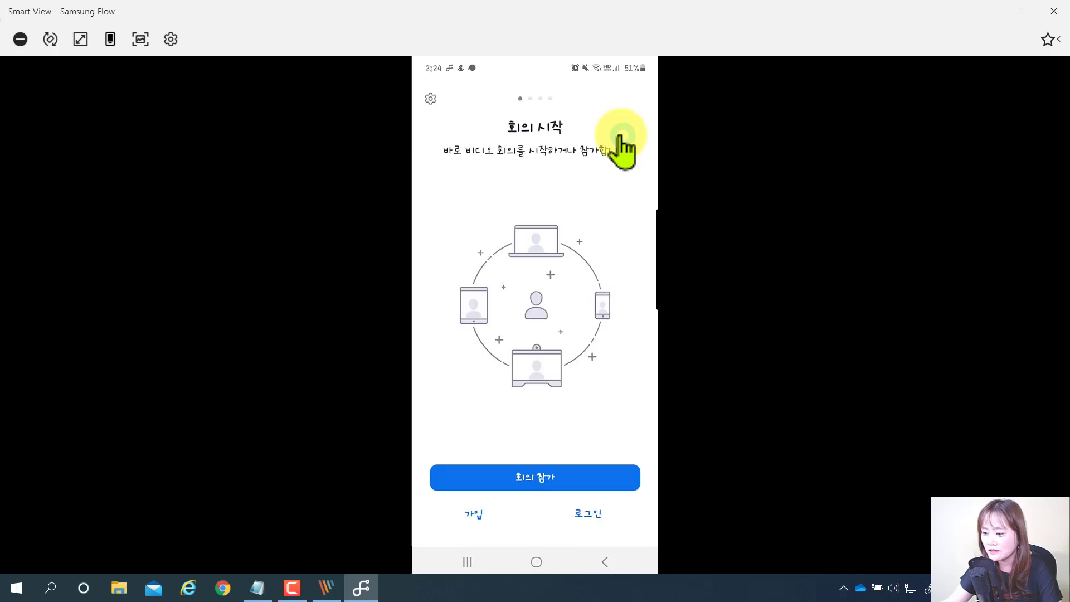
# Go to the phone Zoom app's 회의 참가 screen with the meeting ID prefilled.
pyautogui.click(548, 481)
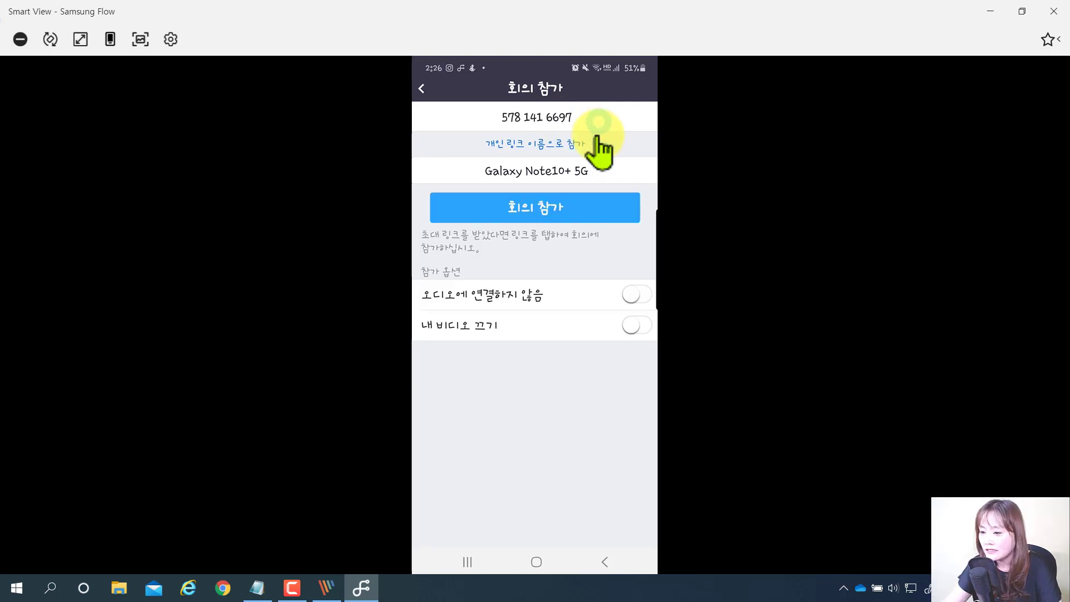
# Replace the phone's join name 'Galaxy Note10+ 5G' with the user's own name.
pyautogui.click(608, 171)
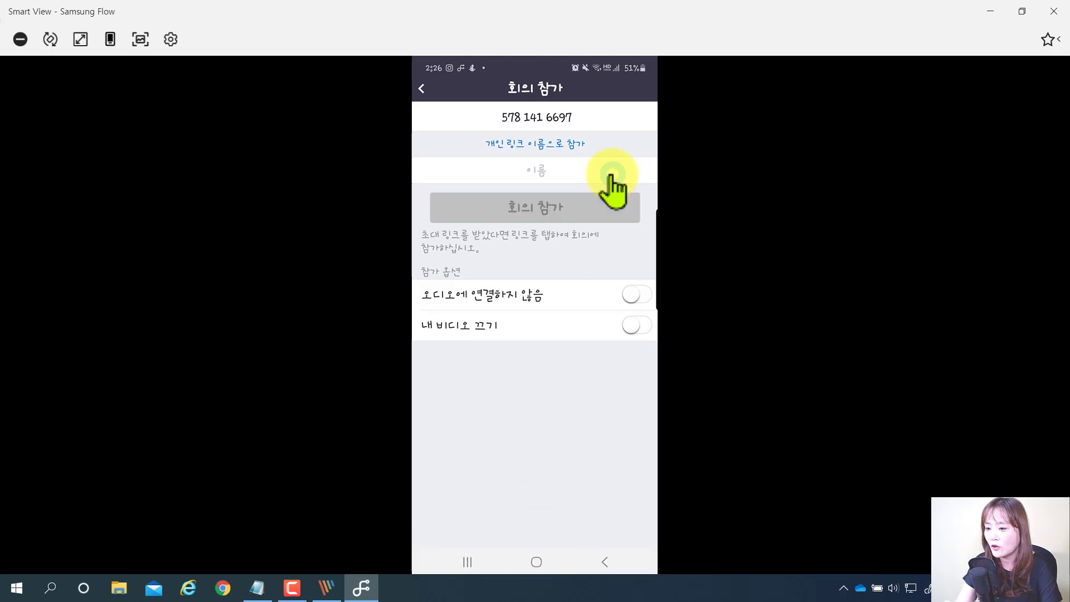
pyautogui.write('장은주')
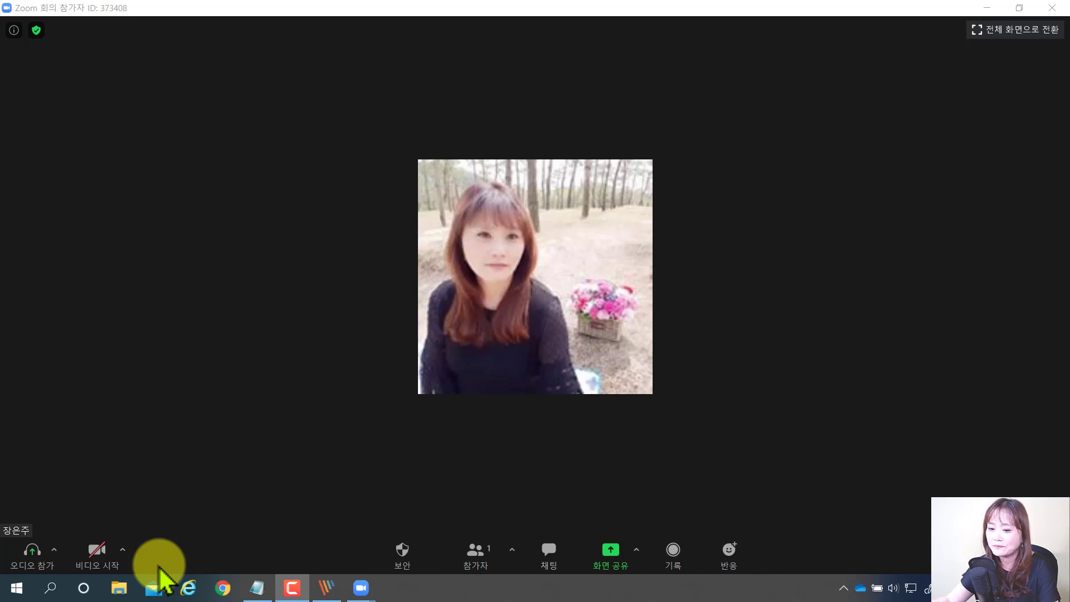
# Join the meeting with 컴퓨터 오디오 and check the microphone and speaker options.
pyautogui.click(159, 566)
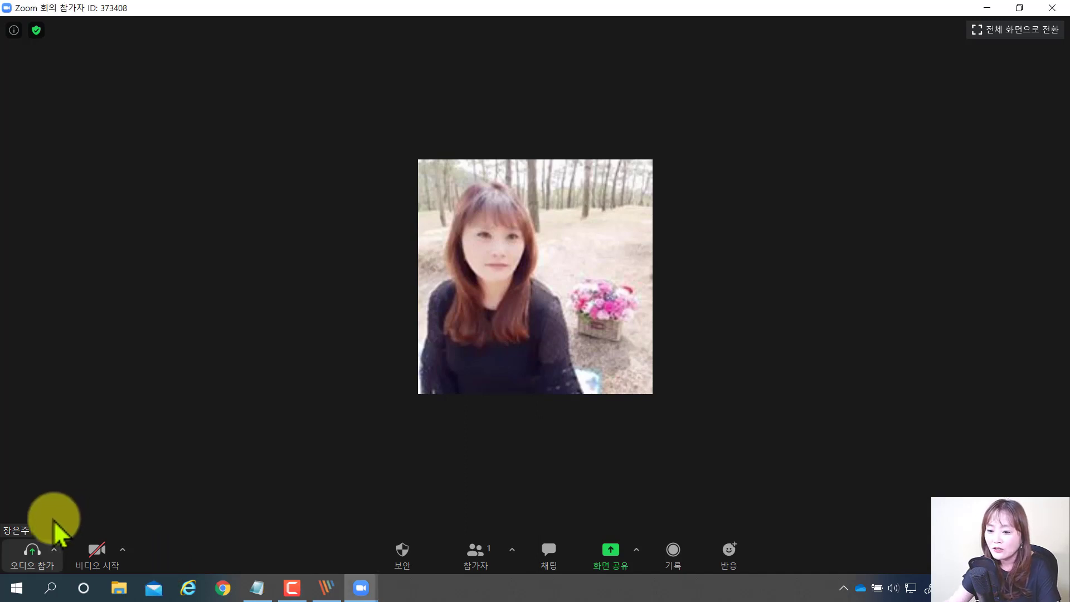
pyautogui.click(29, 559)
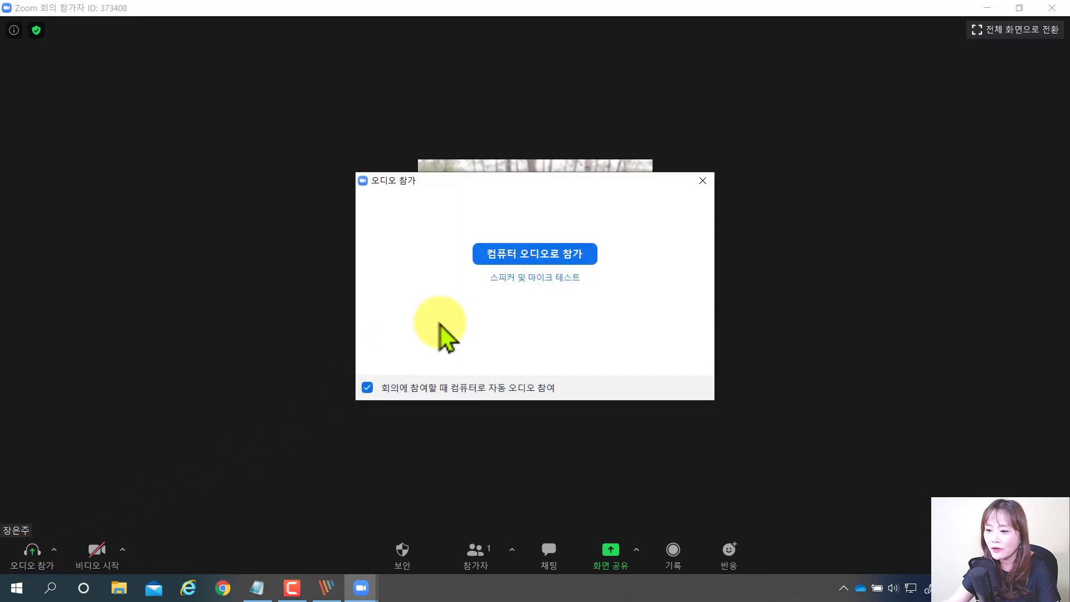
pyautogui.click(559, 258)
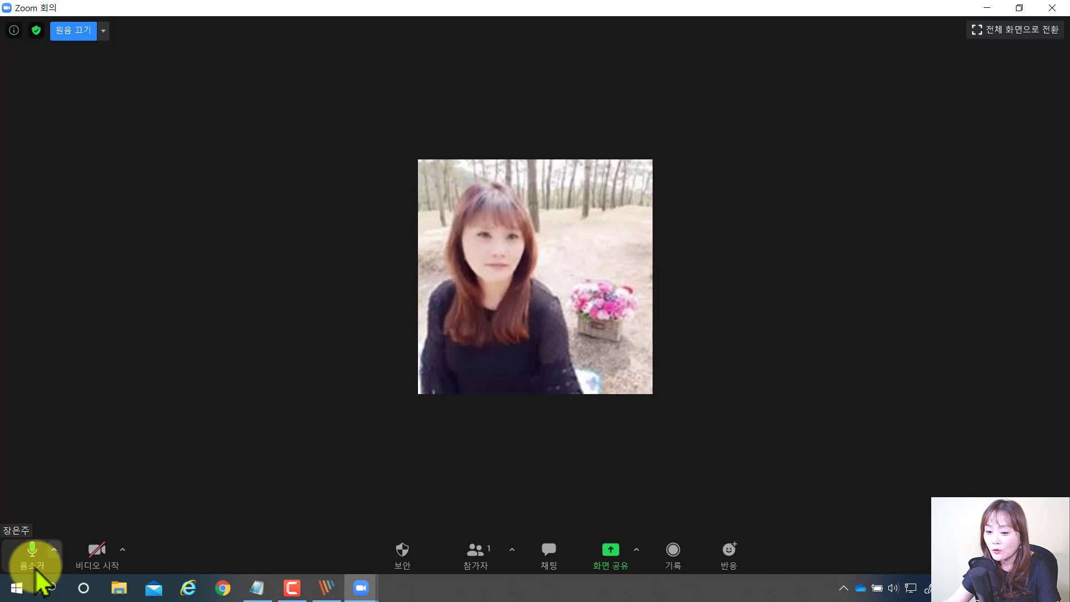
pyautogui.click(56, 549)
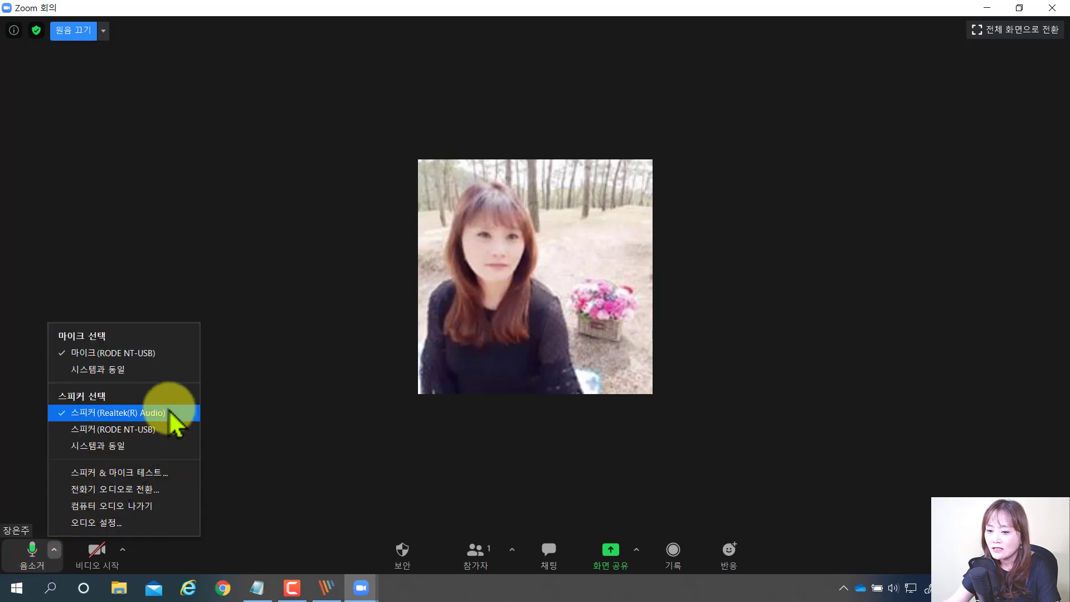
pyautogui.click(251, 385)
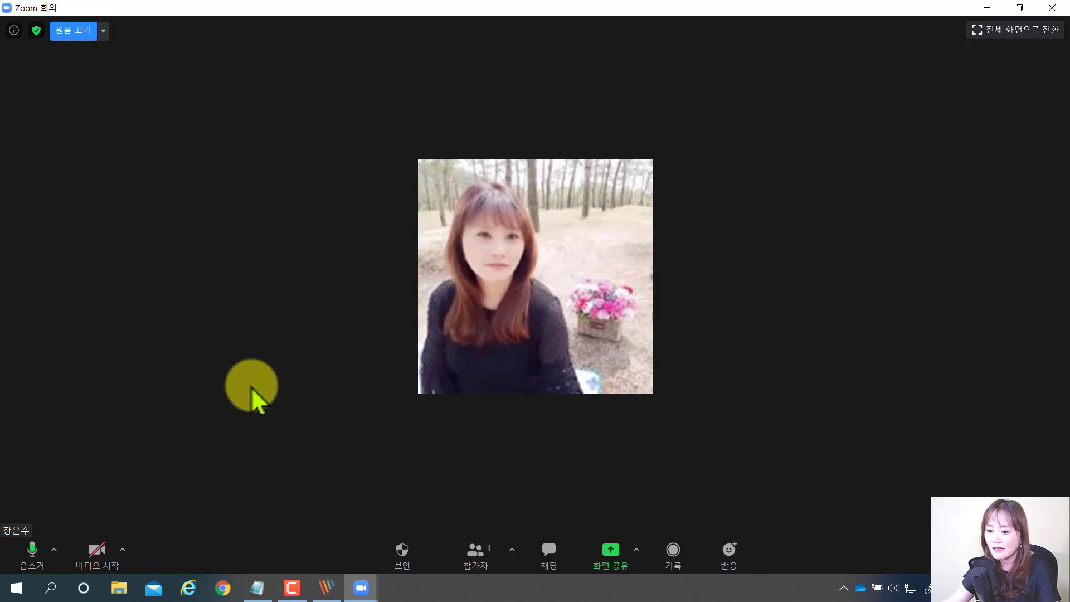
# Start the webcam video and browse the camera list, keeping Web Camera selected.
pyautogui.click(95, 553)
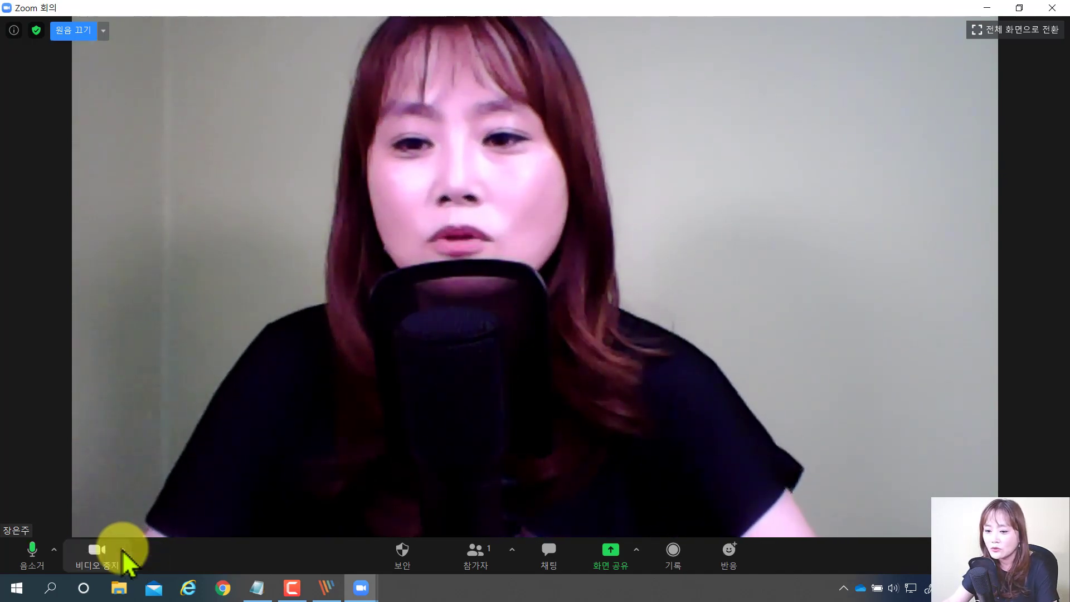
pyautogui.click(122, 551)
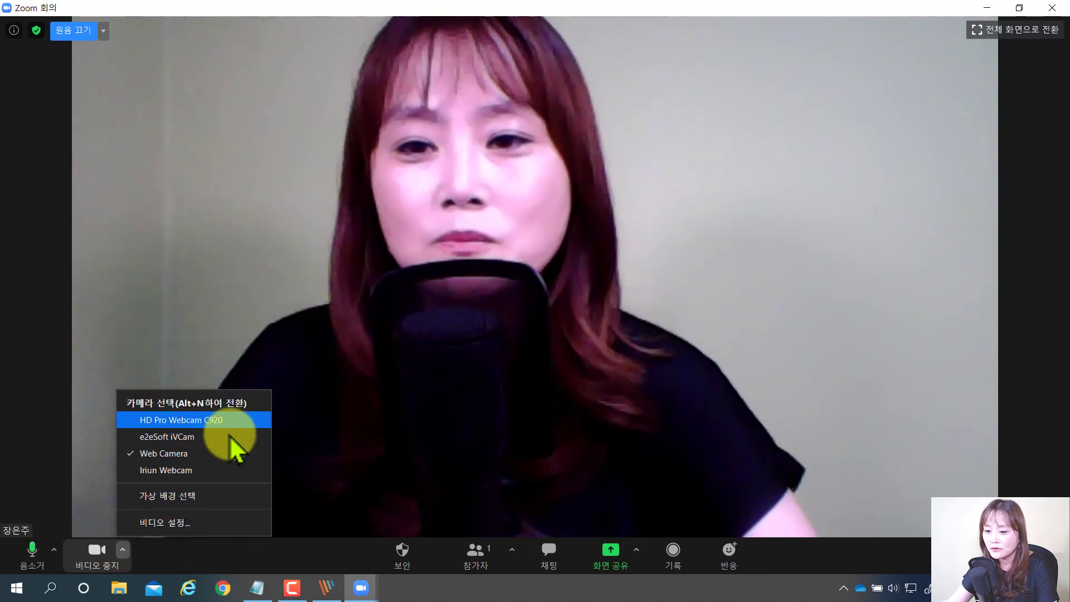
pyautogui.press('Up')
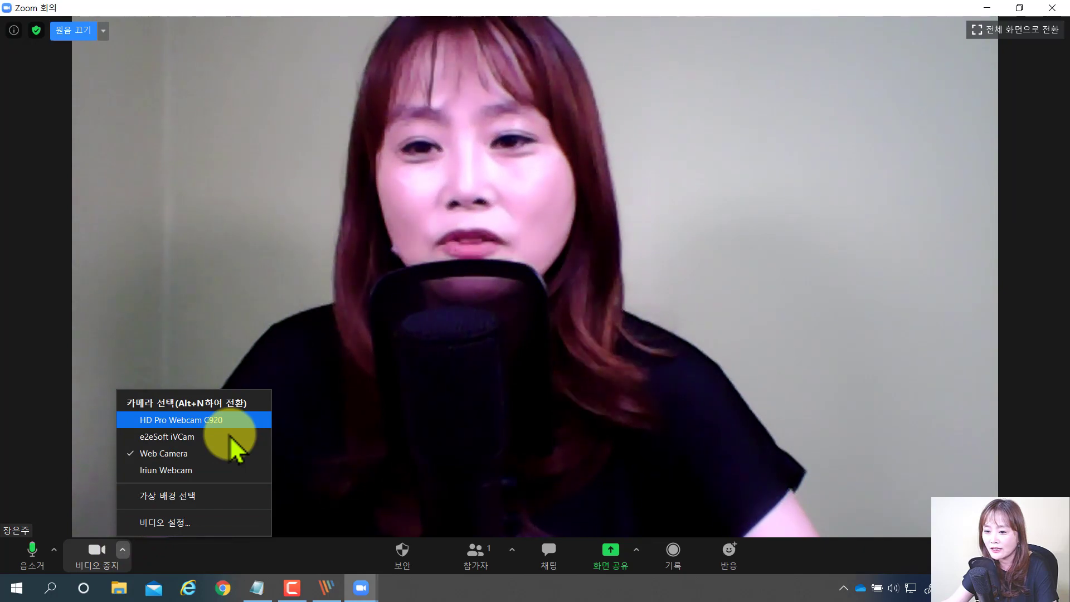
pyautogui.press('Down')
pyautogui.press('Down')
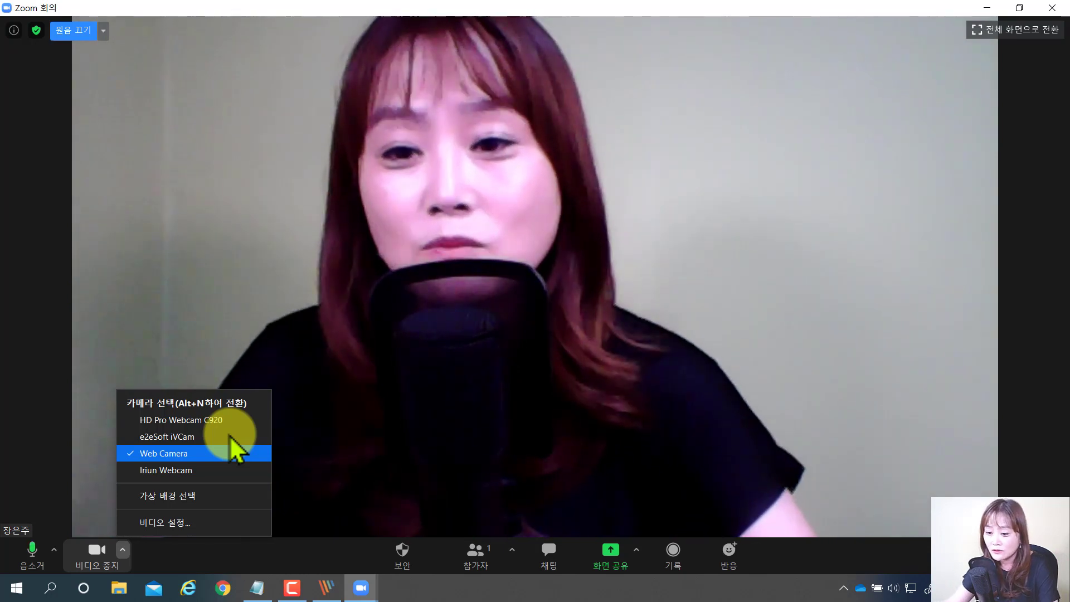
# Download the smart background package, preview Golden Gate and grass, apply Beach, and close Settings.
pyautogui.click(217, 497)
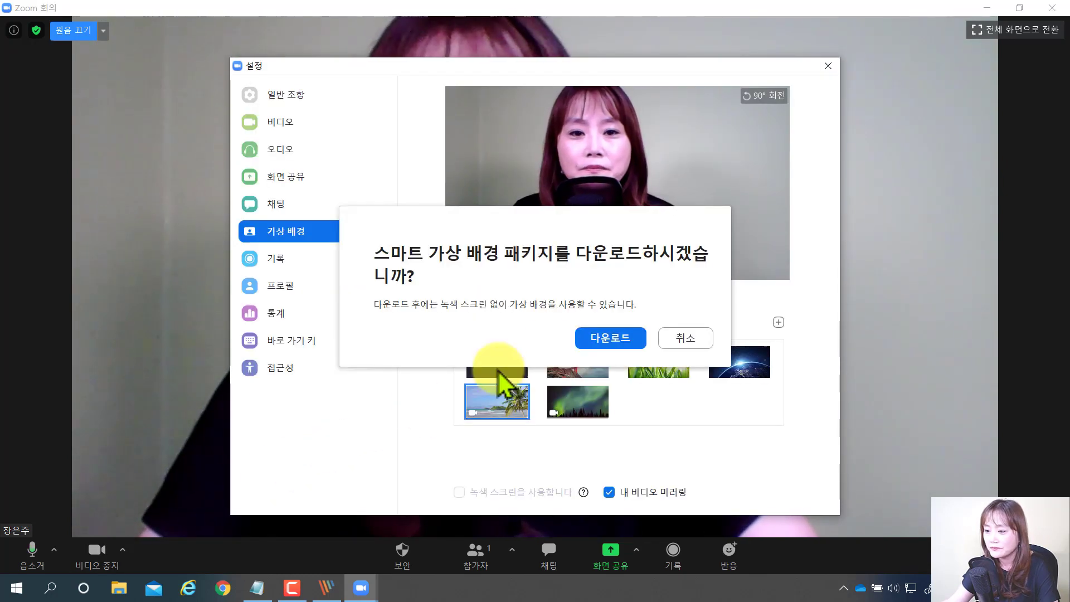
pyautogui.click(584, 346)
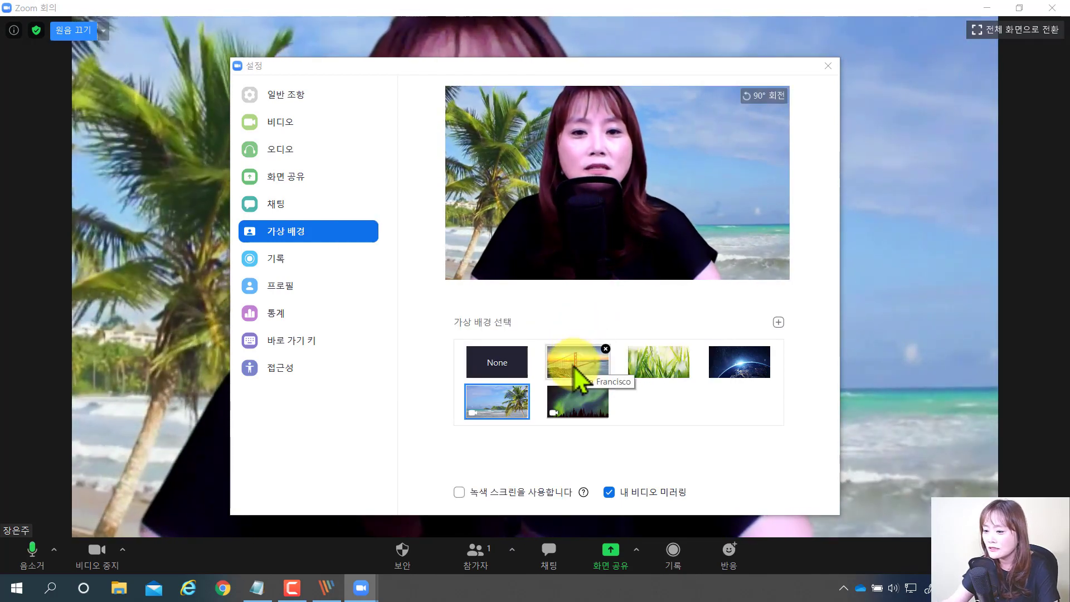
pyautogui.click(575, 365)
pyautogui.click(667, 368)
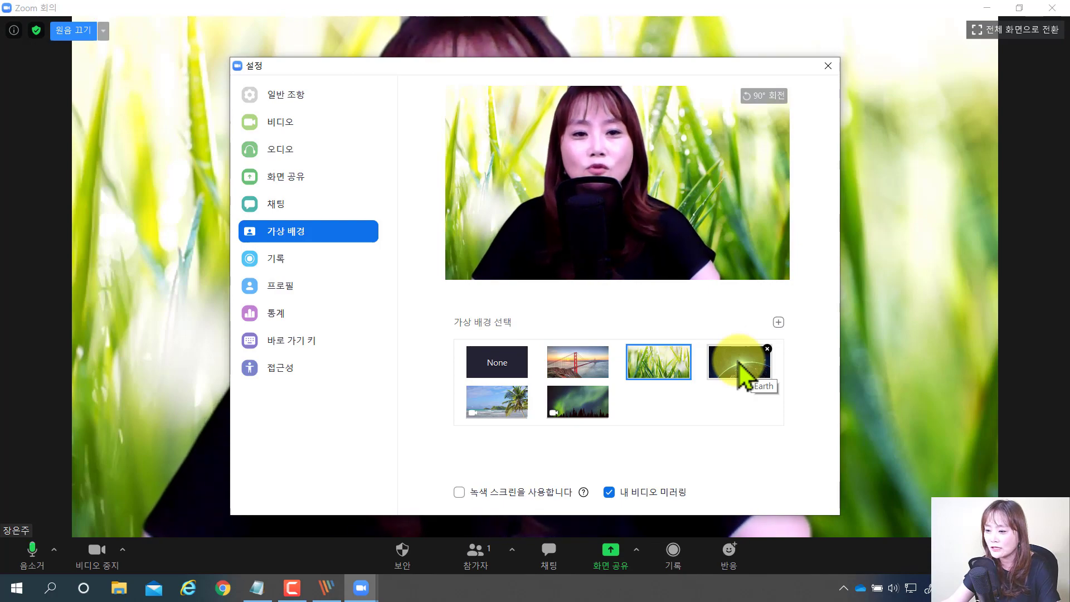
pyautogui.click(509, 417)
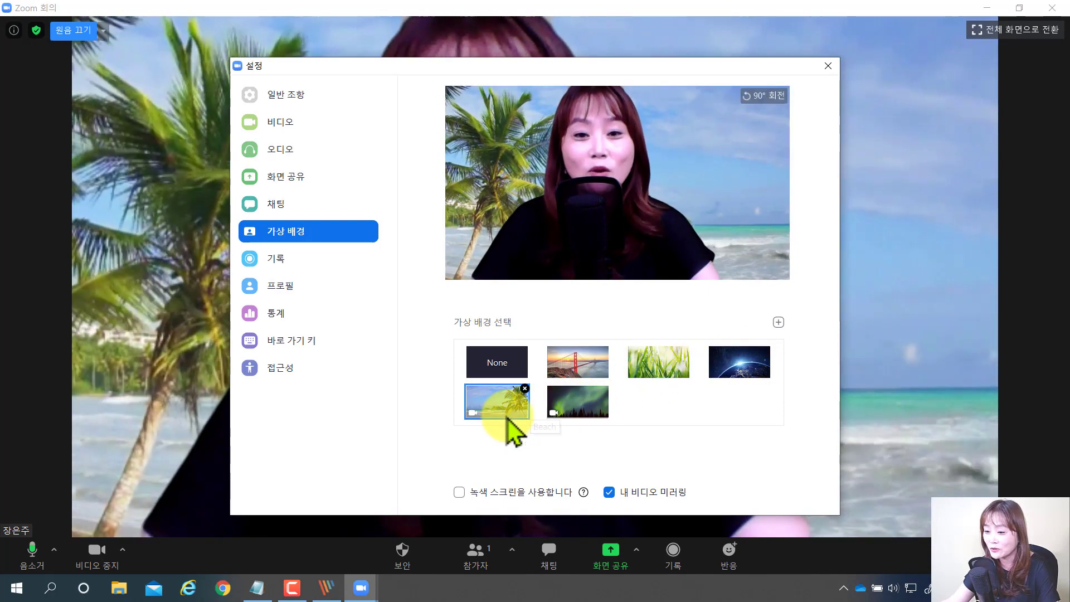
pyautogui.click(829, 66)
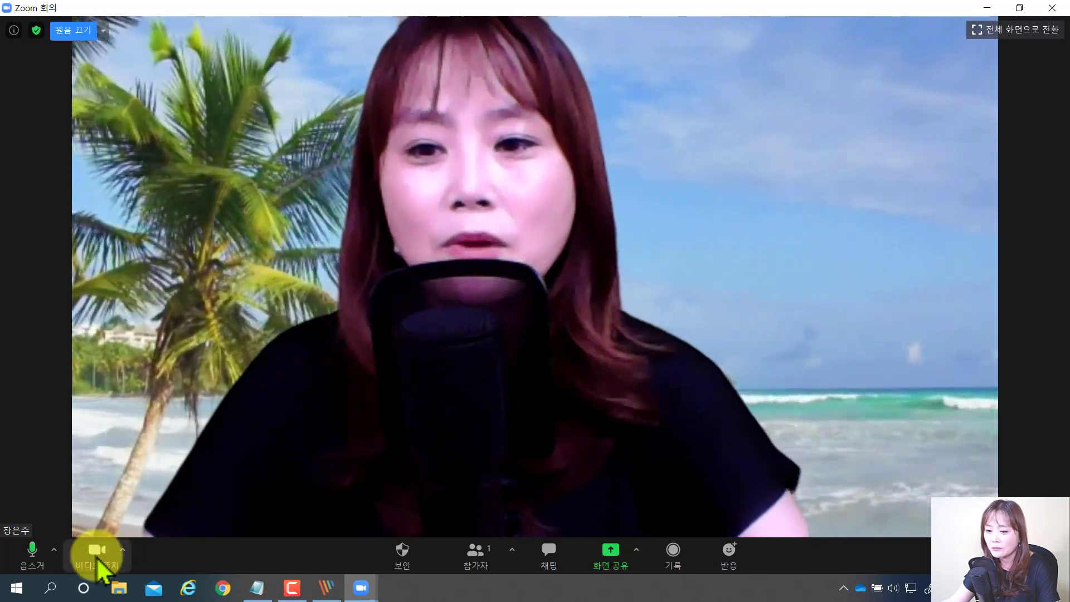
# Stop the camera video so the profile photo replaces the live feed.
pyautogui.click(96, 557)
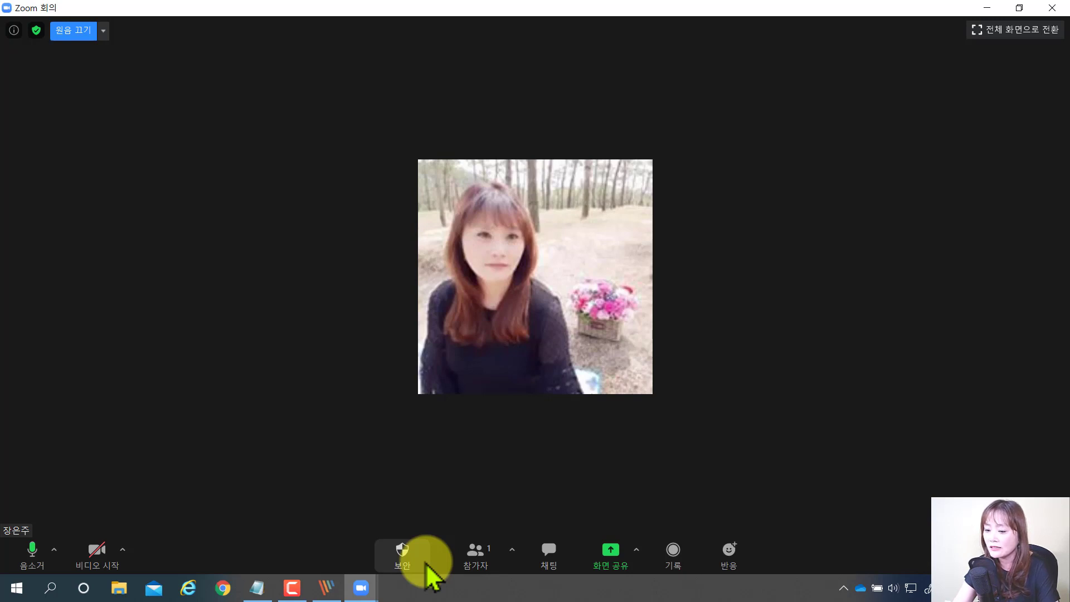
# Show the Participants panel, check your own entry's More options, then bring up the Invite window.
pyautogui.click(480, 556)
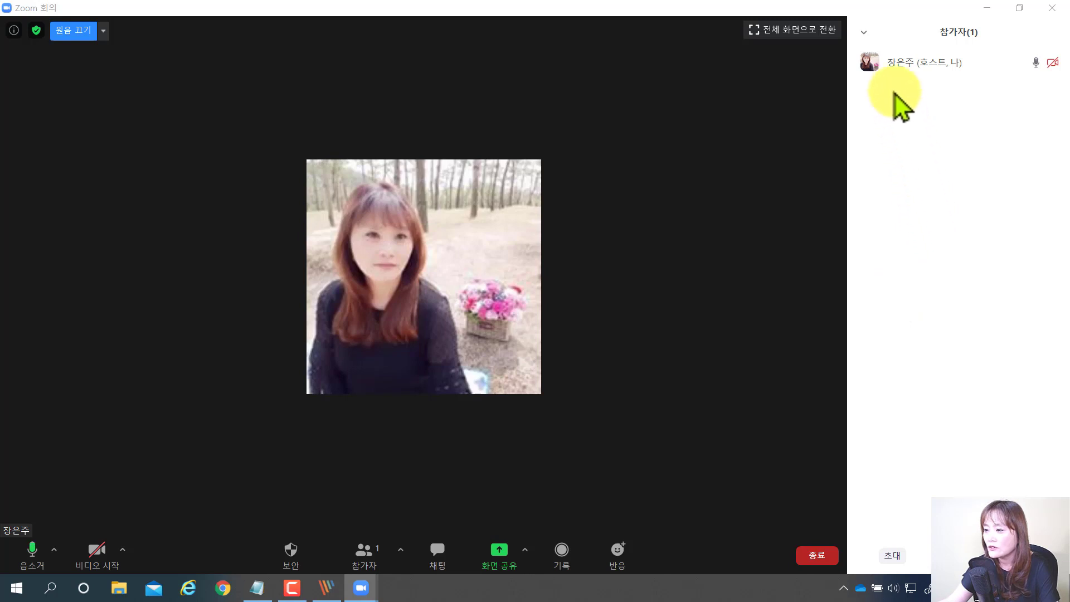
pyautogui.moveTo(889, 74)
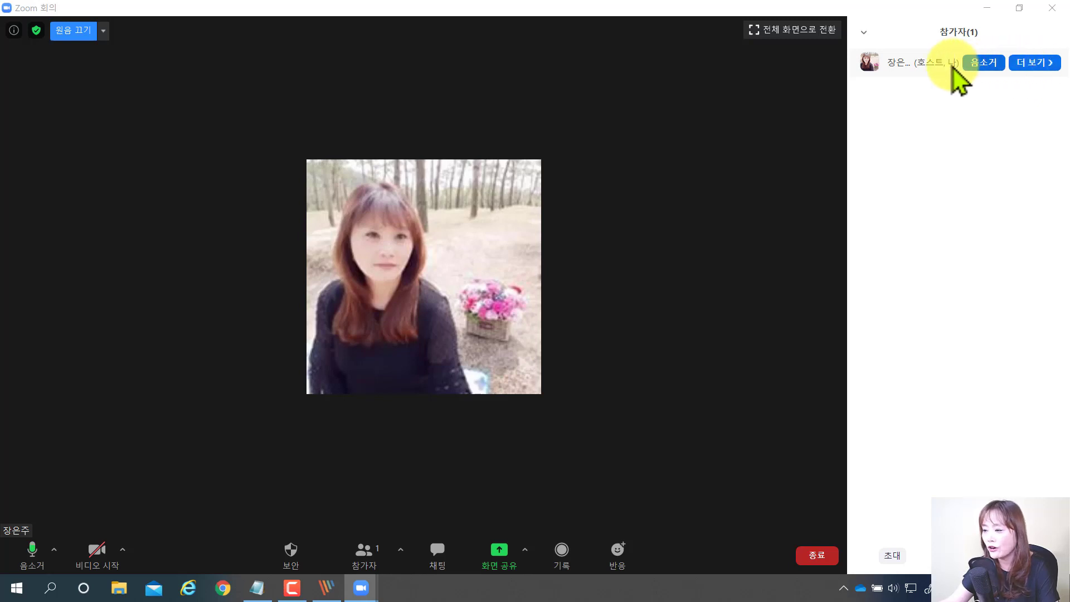
pyautogui.click(1052, 64)
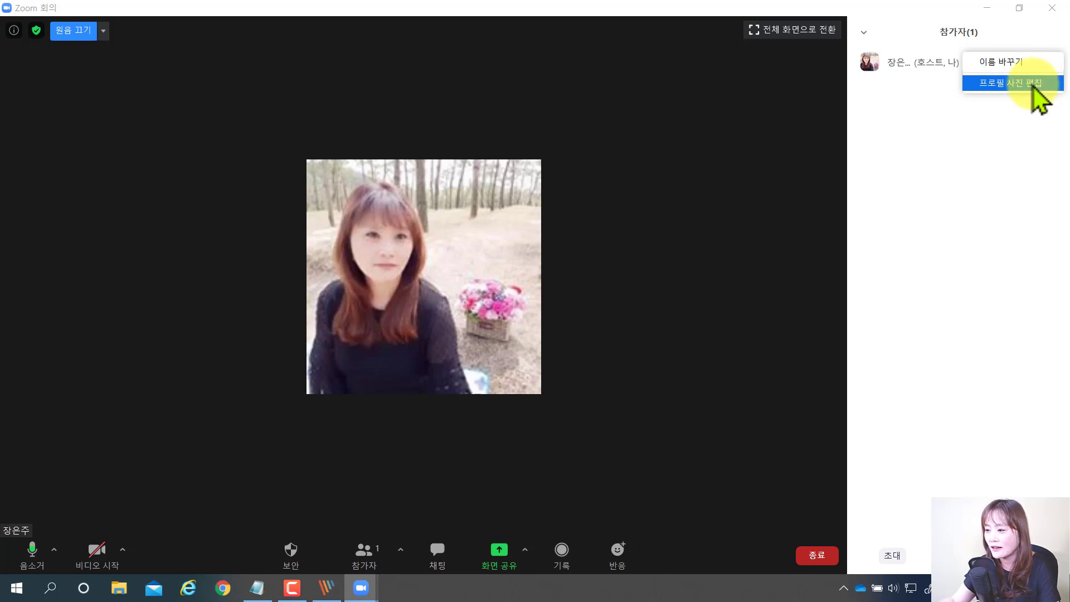
pyautogui.click(1033, 84)
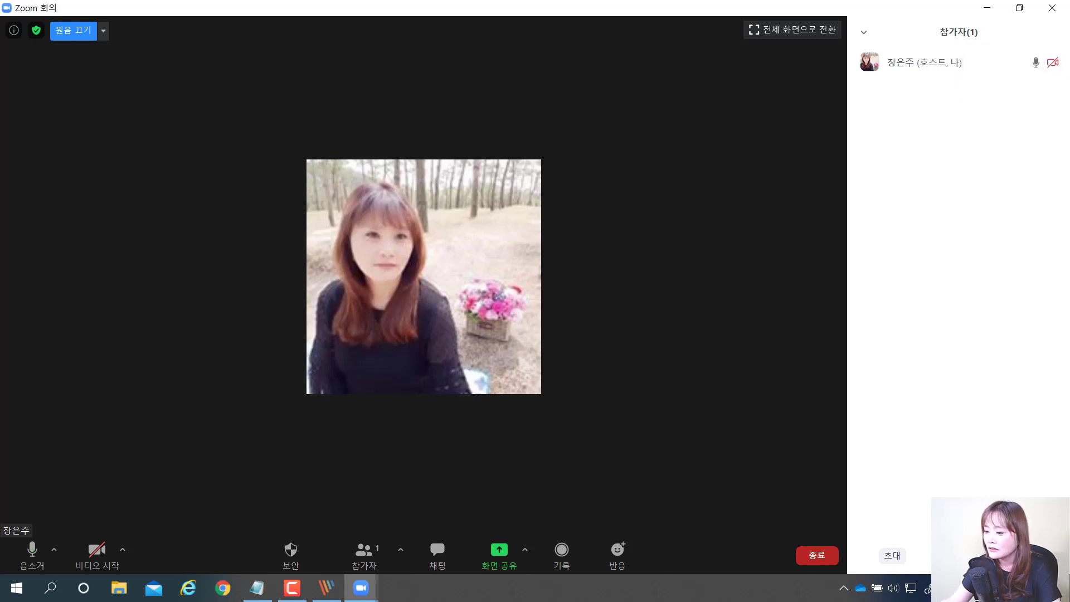
pyautogui.click(892, 556)
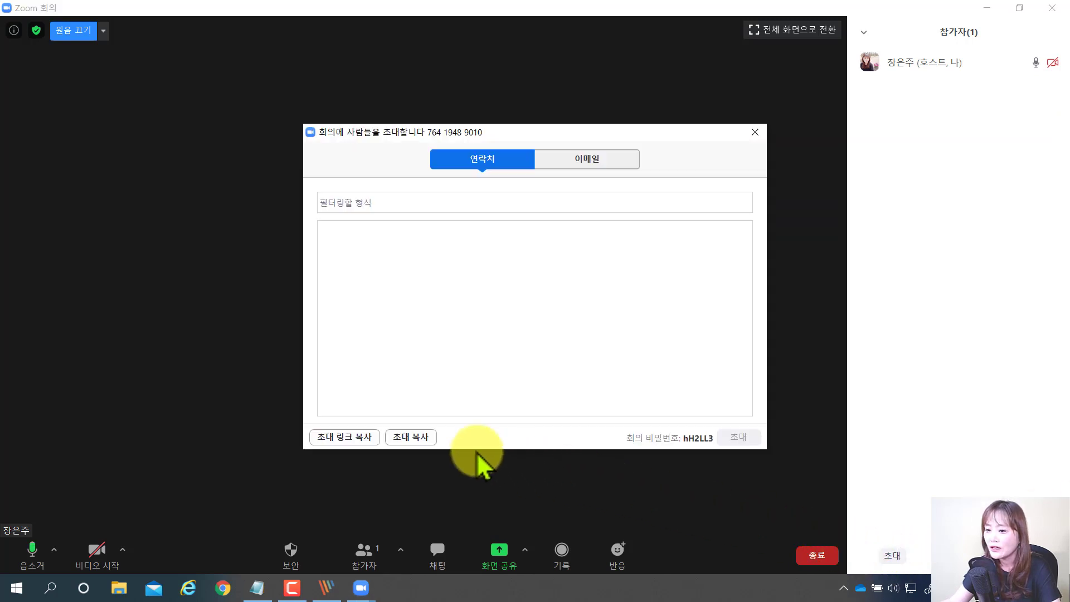
# Copy the meeting invite link and look over the Email invitation options.
pyautogui.click(360, 443)
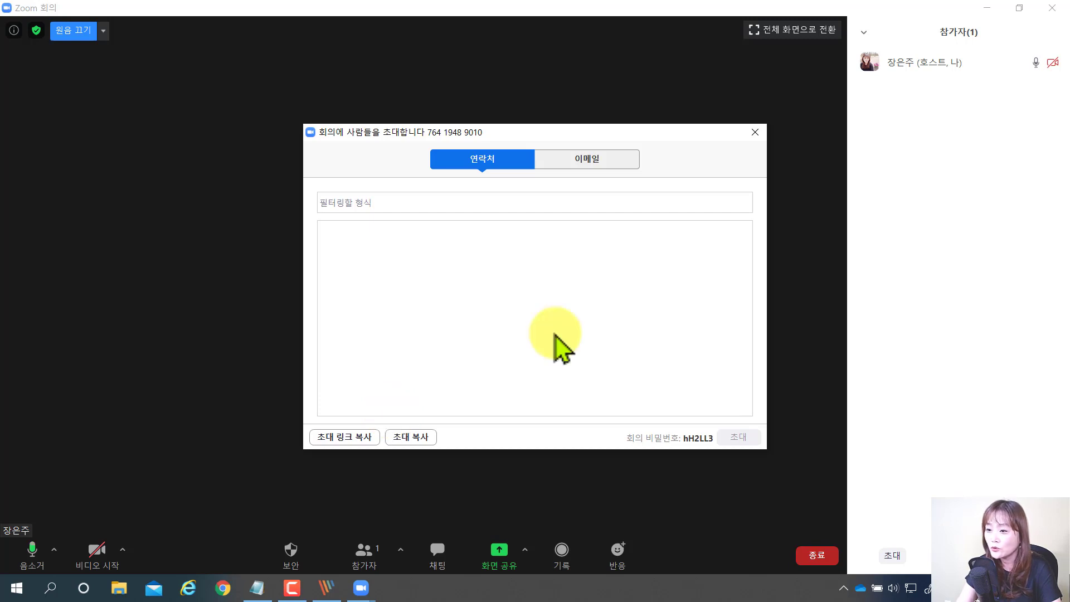
pyautogui.click(610, 167)
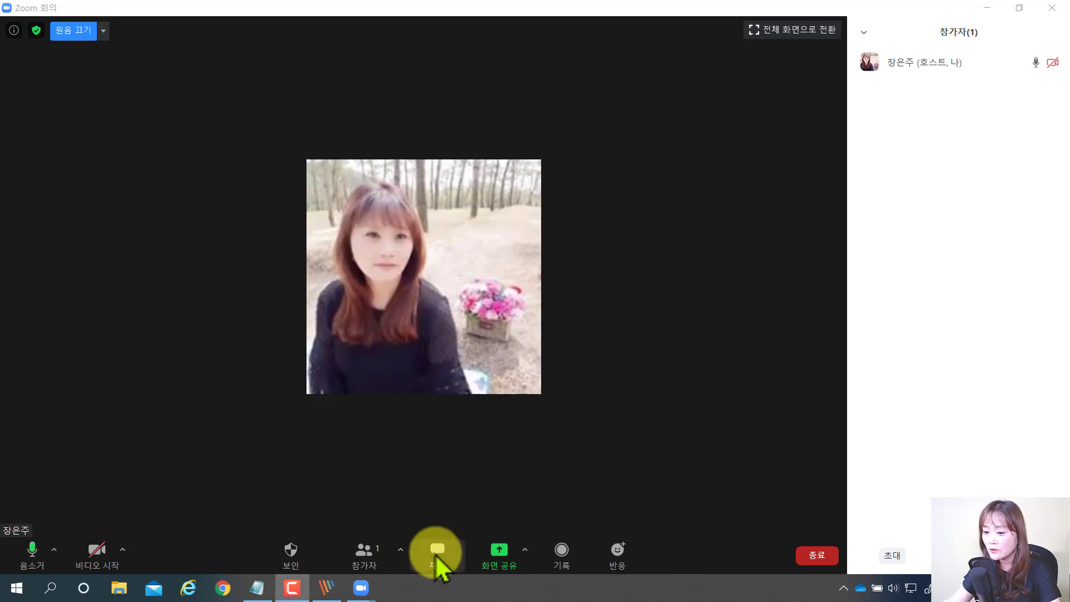
# Show the meeting chat and bring up the Share Screen picker.
pyautogui.click(436, 554)
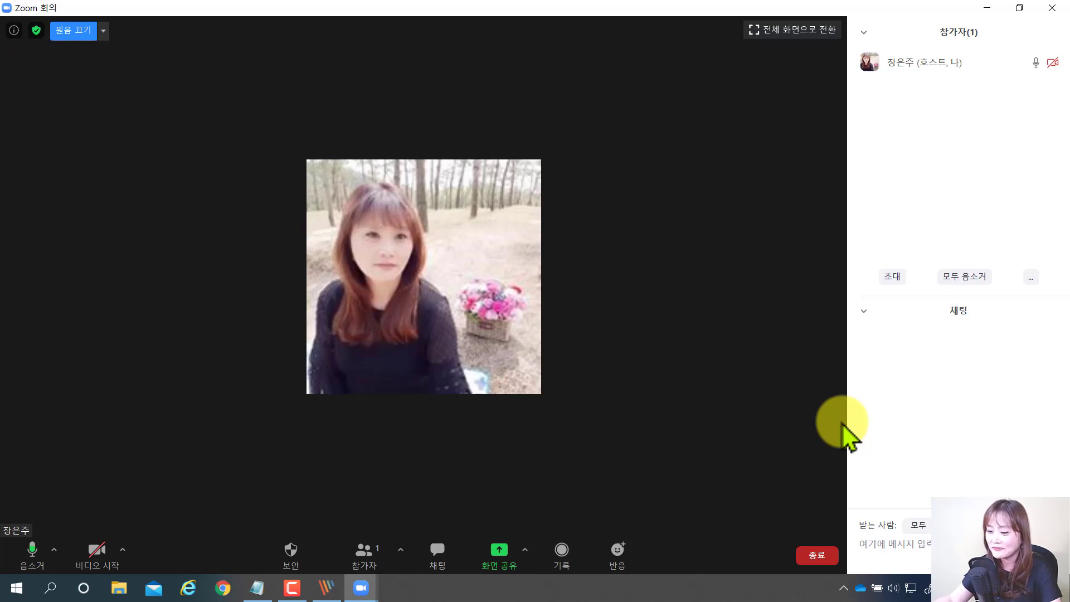
pyautogui.click(500, 554)
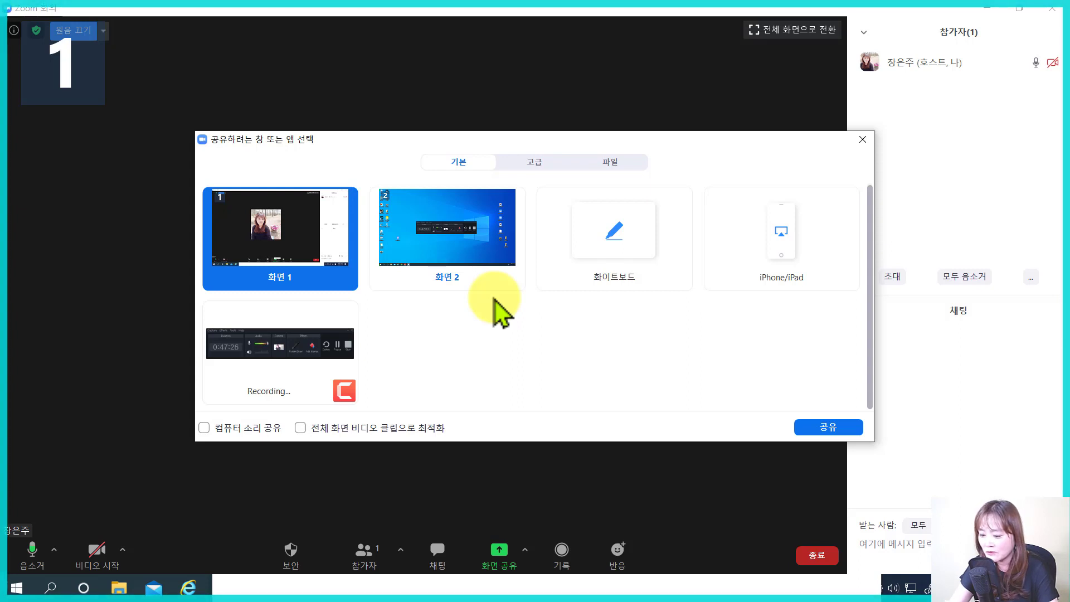
# Share a blank Whiteboard, then choose New Share to pick another item.
pyautogui.click(613, 260)
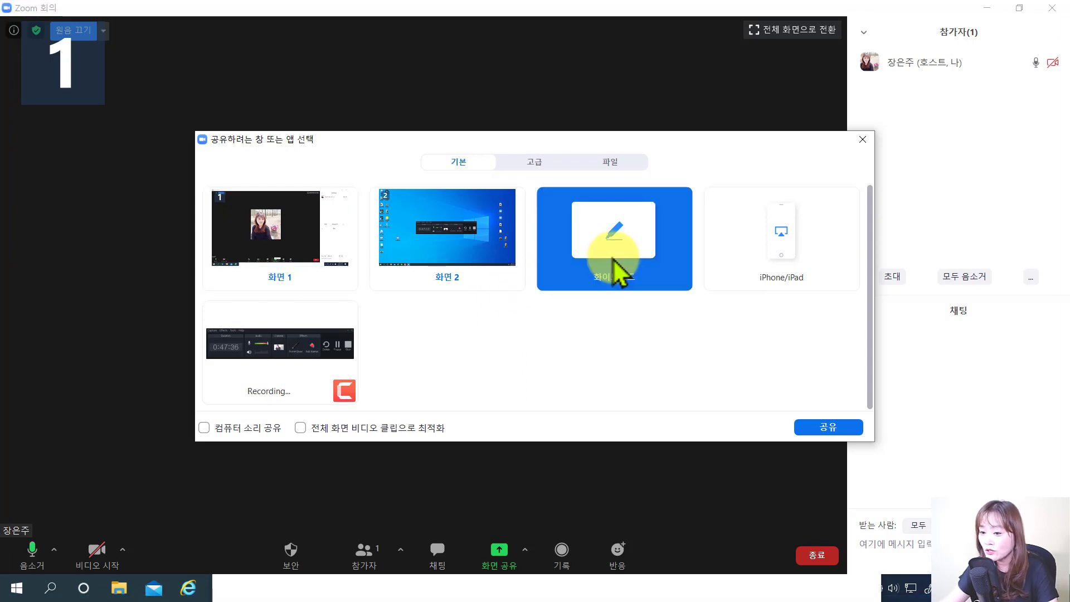
pyautogui.click(853, 432)
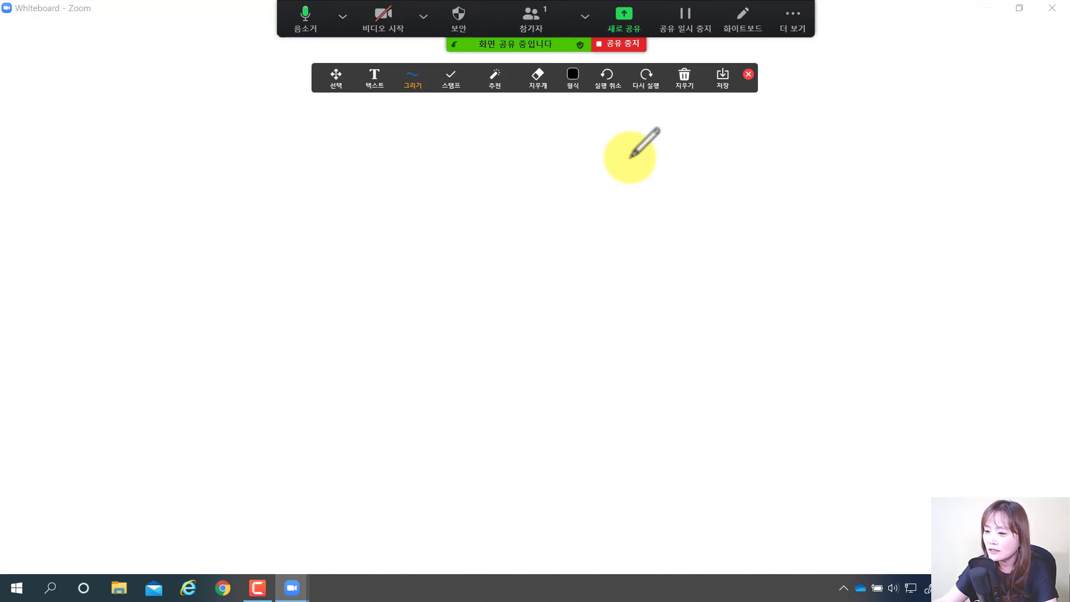
pyautogui.click(628, 22)
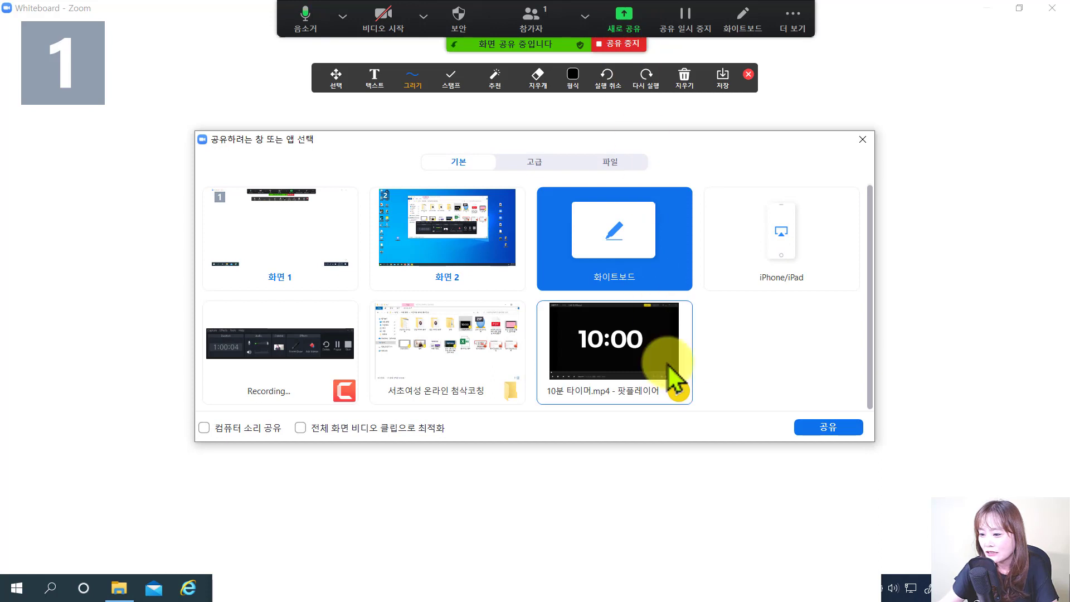
# Share the 10분 타이머.mp4 window with Share computer sound ticked.
pyautogui.click(612, 356)
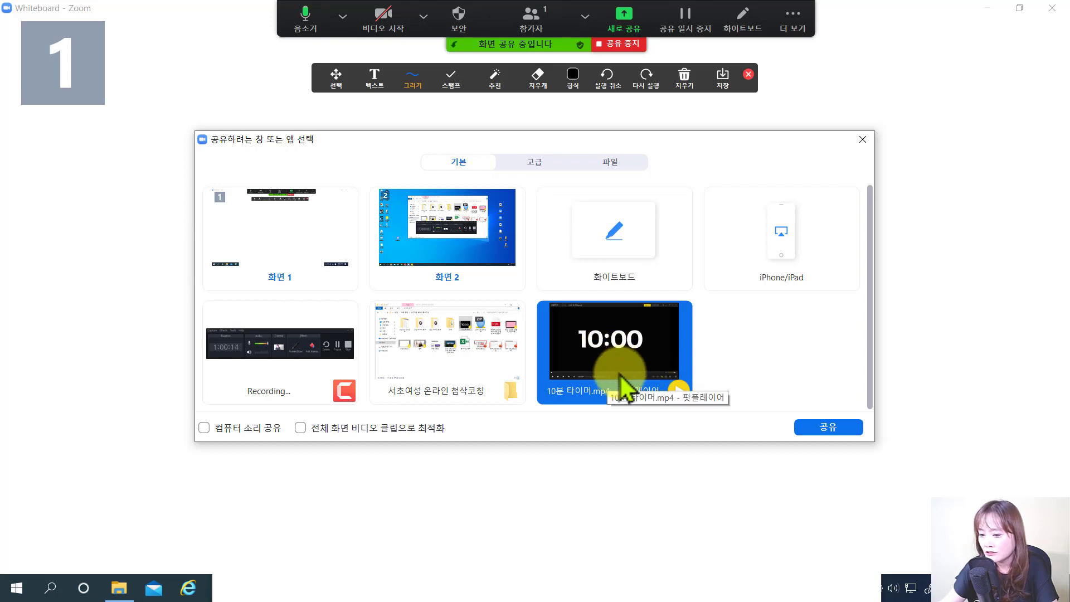
pyautogui.click(203, 429)
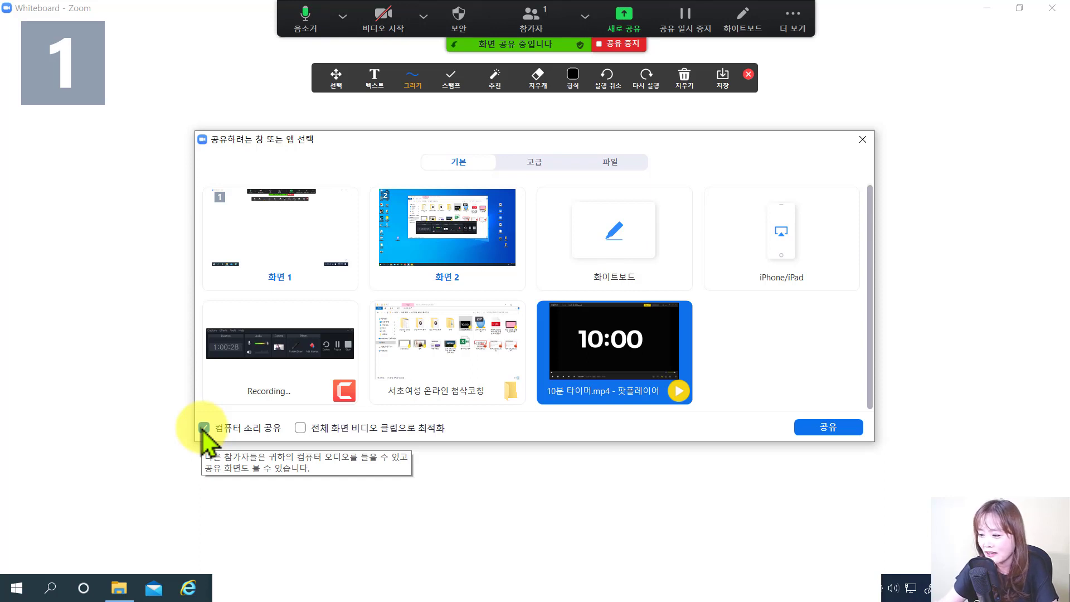
pyautogui.click(828, 427)
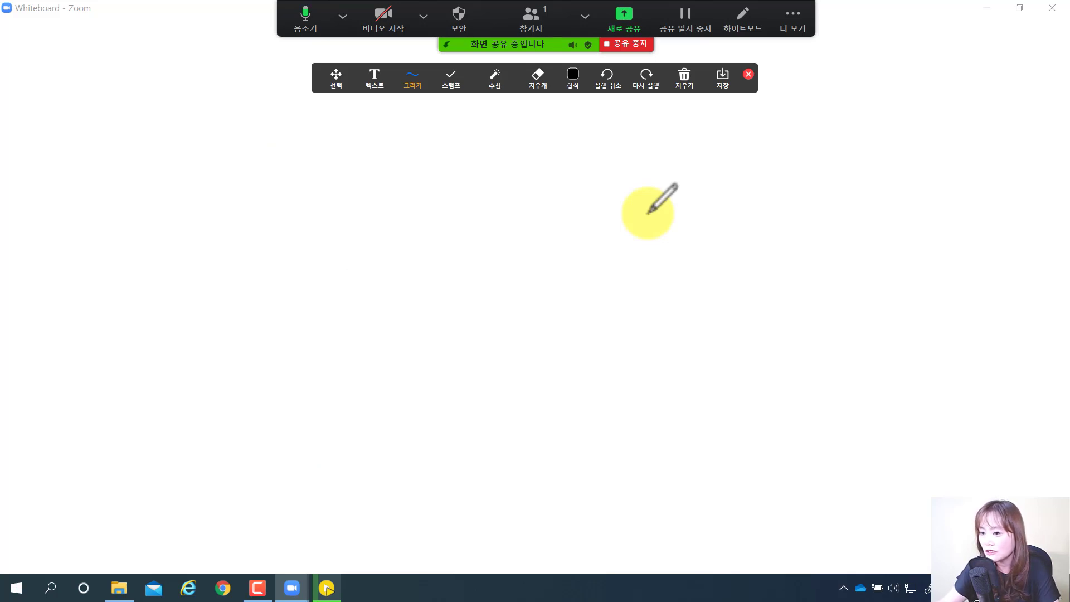
# Draw a short test line on the whiteboard, then stop the screen share.
pyautogui.moveTo(321, 196); pyautogui.dragTo(396, 194)
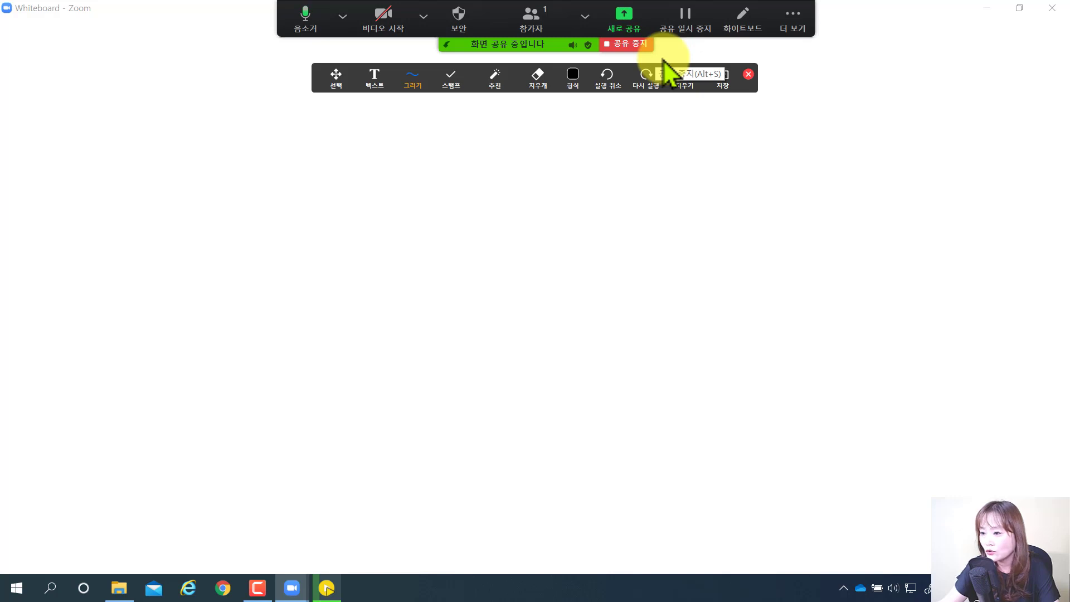
pyautogui.click(631, 45)
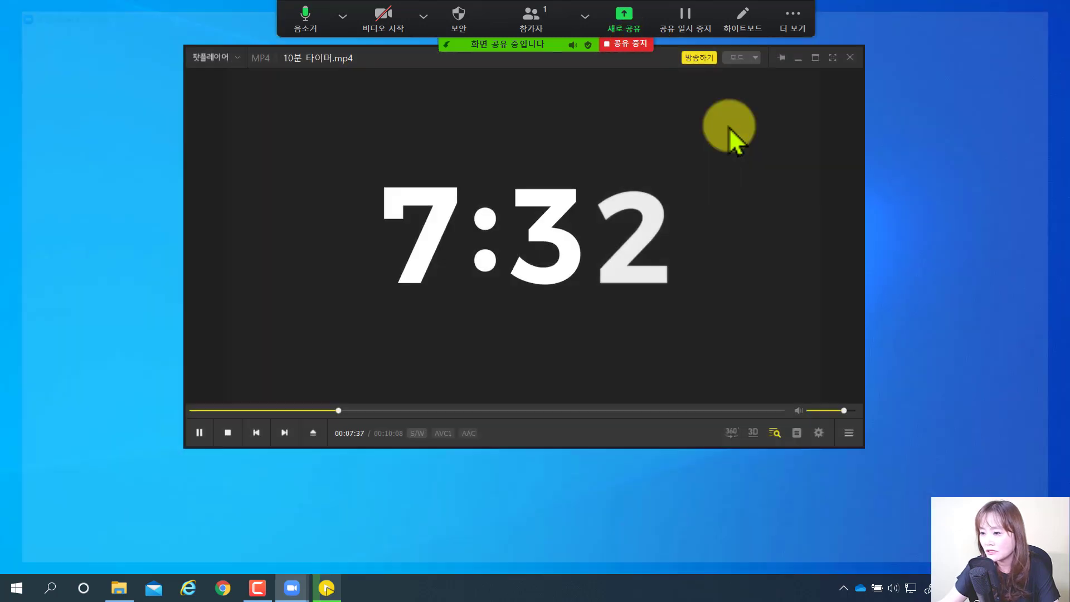